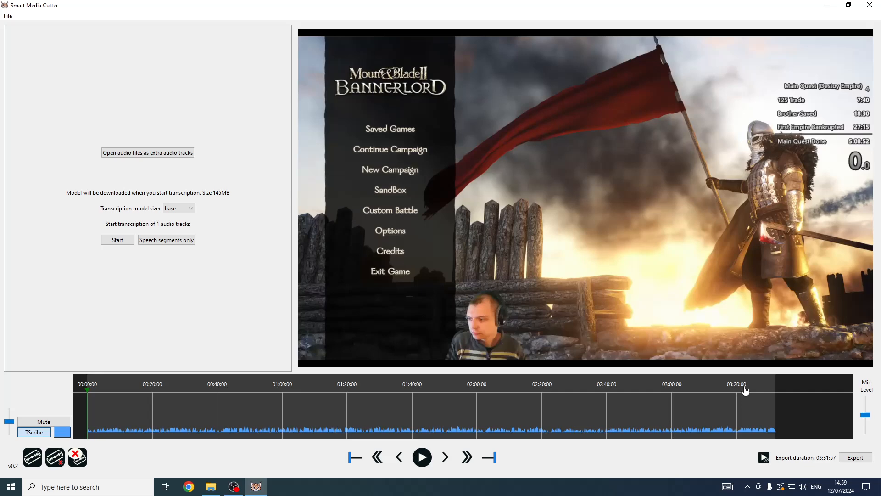
Scrub through the recording's timeline to find where the speedrun actually begins.
click(744, 390)
click(149, 388)
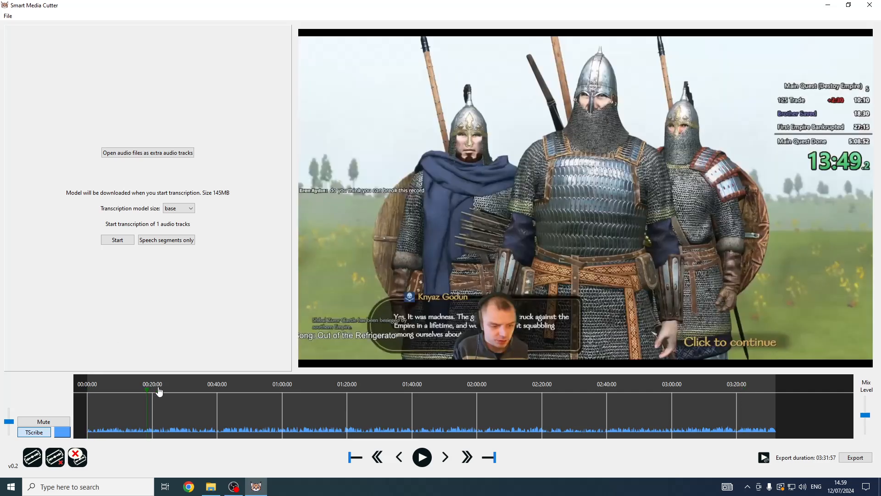
click(138, 388)
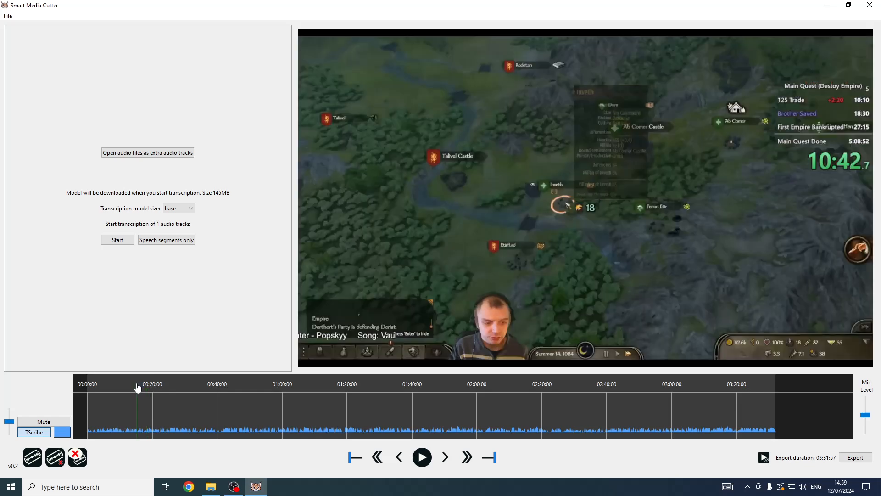
click(134, 389)
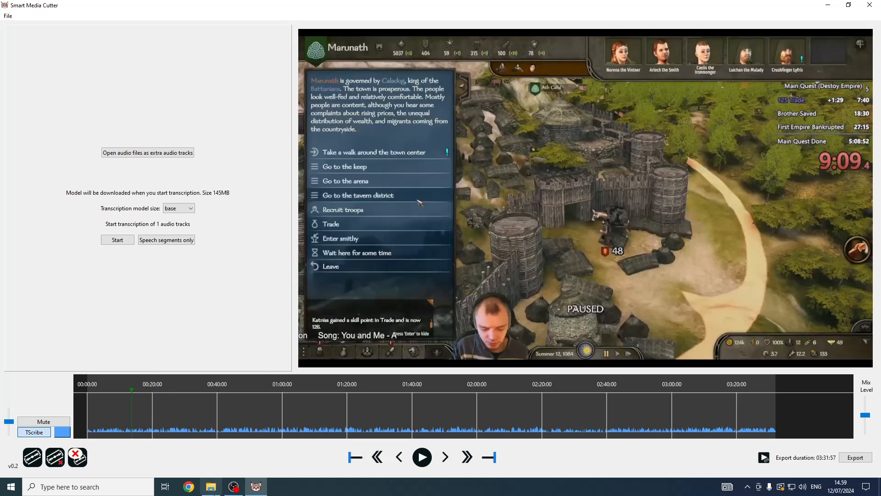
click(122, 393)
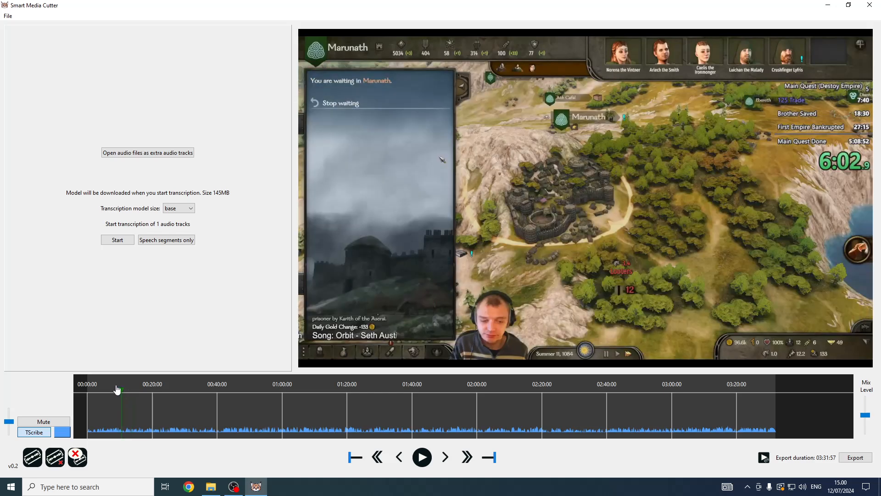
click(117, 388)
click(111, 391)
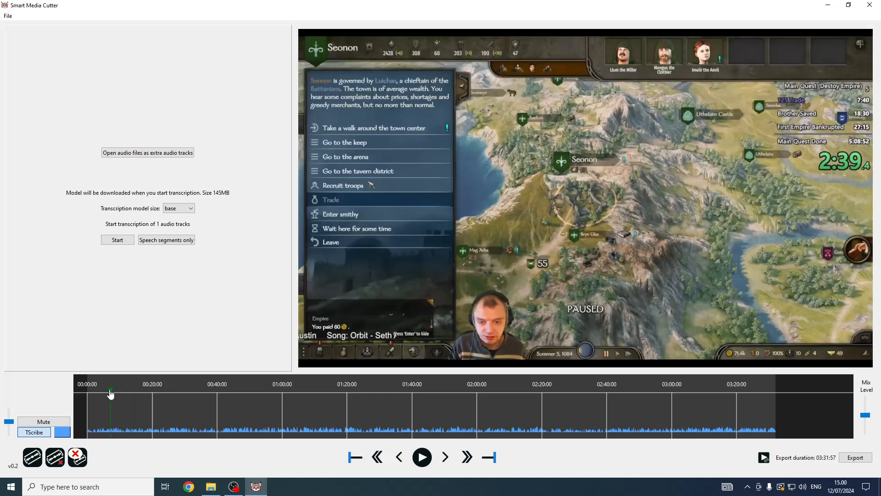
click(108, 391)
click(104, 389)
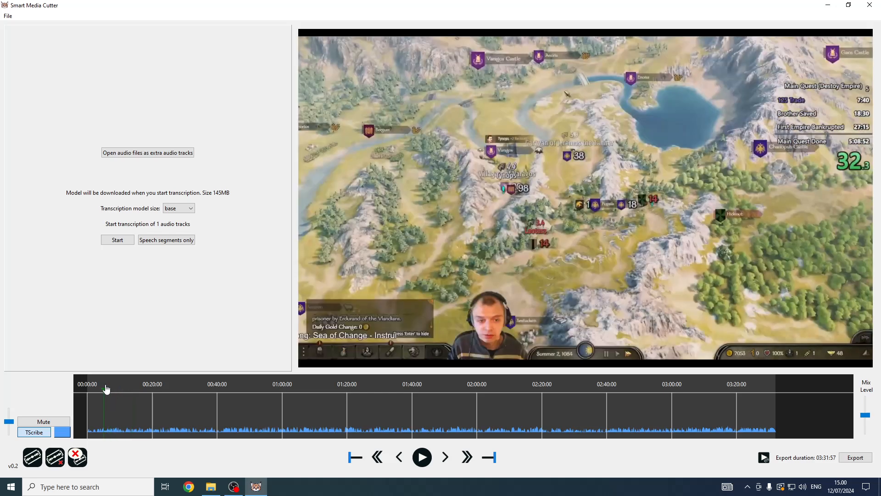
click(102, 391)
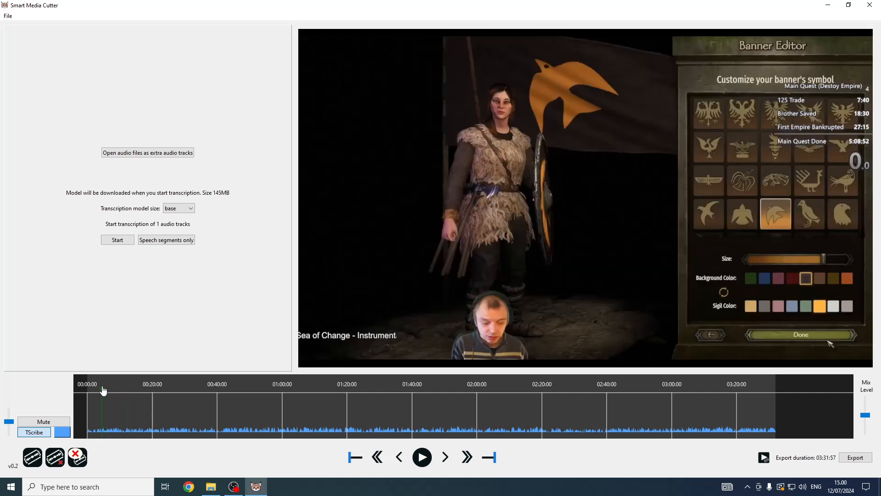
key(Tab)
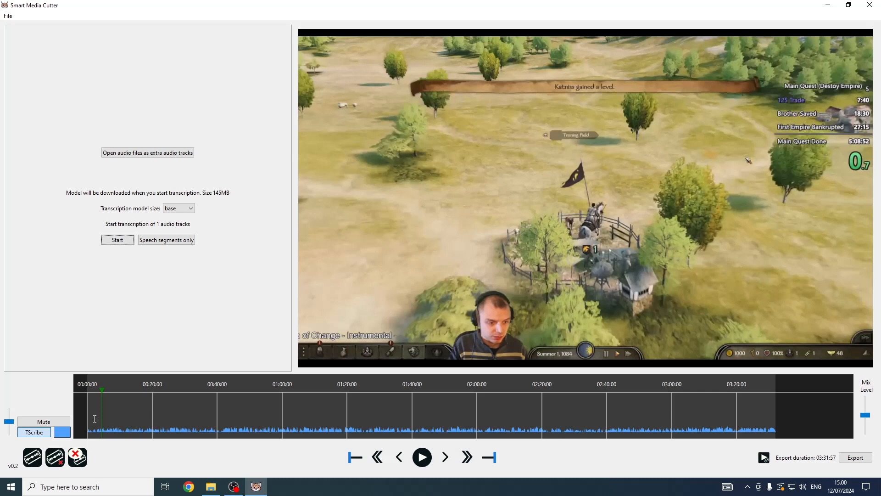
Mark the opening section from the start up to about 00:04:33 for cutting.
scroll(95, 416, up, 10)
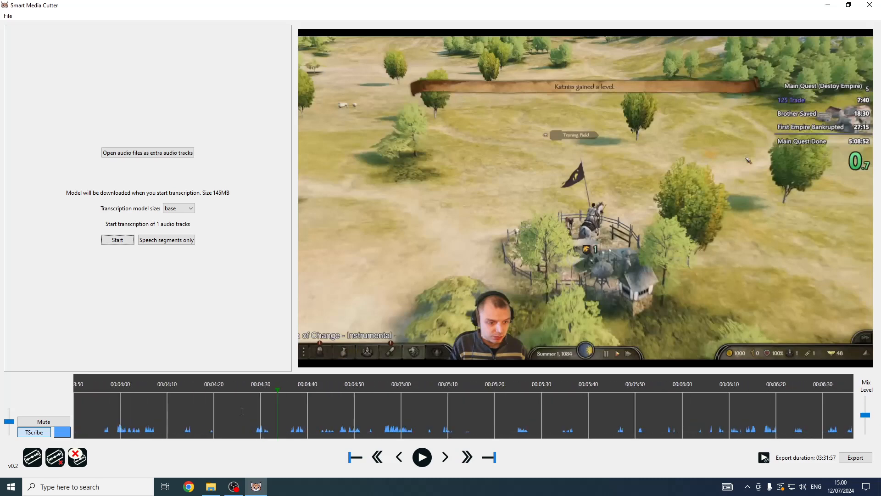
click(274, 401)
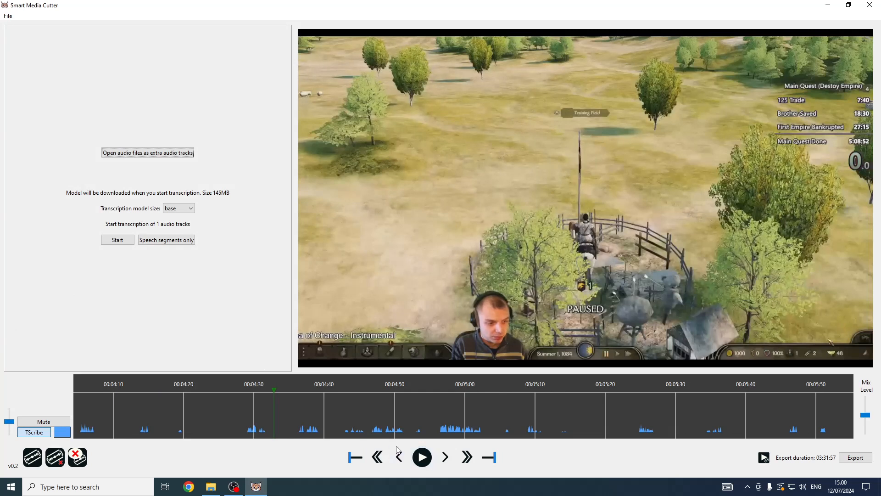
click(352, 456)
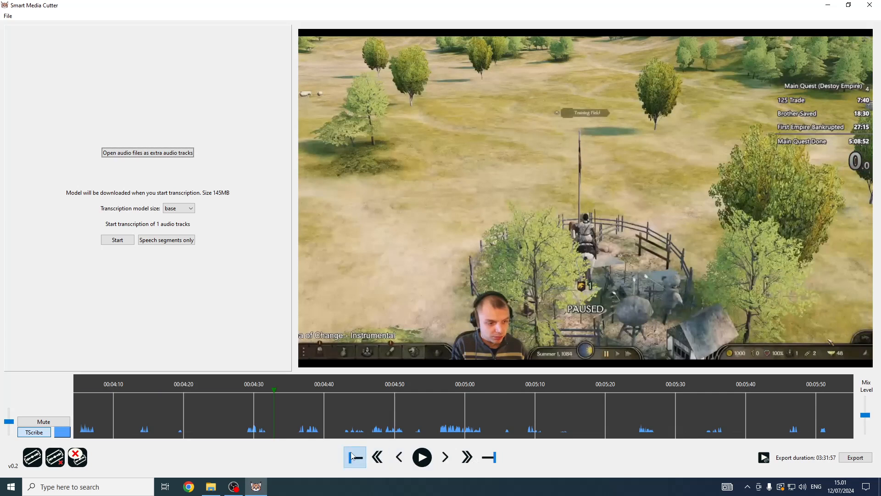
click(38, 461)
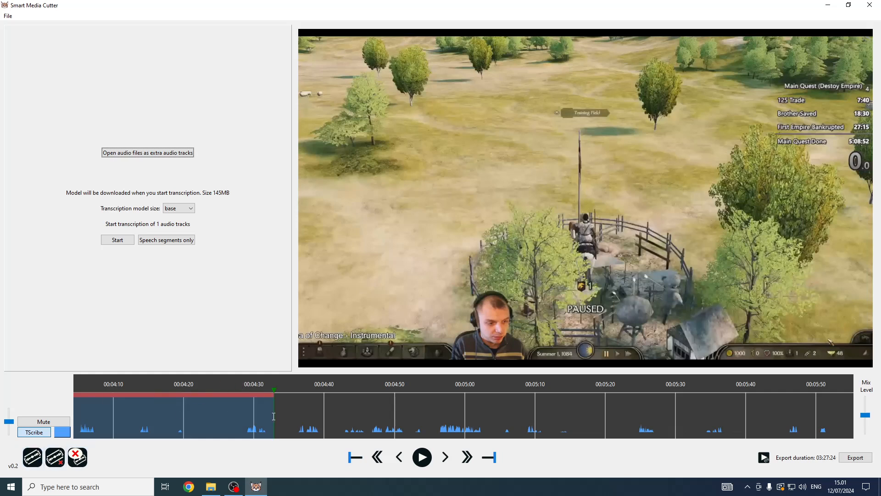
Mark the closing section from about 03:04:23 to the end of the recording for cutting.
scroll(273, 416, down, 2)
scroll(276, 415, down, 8)
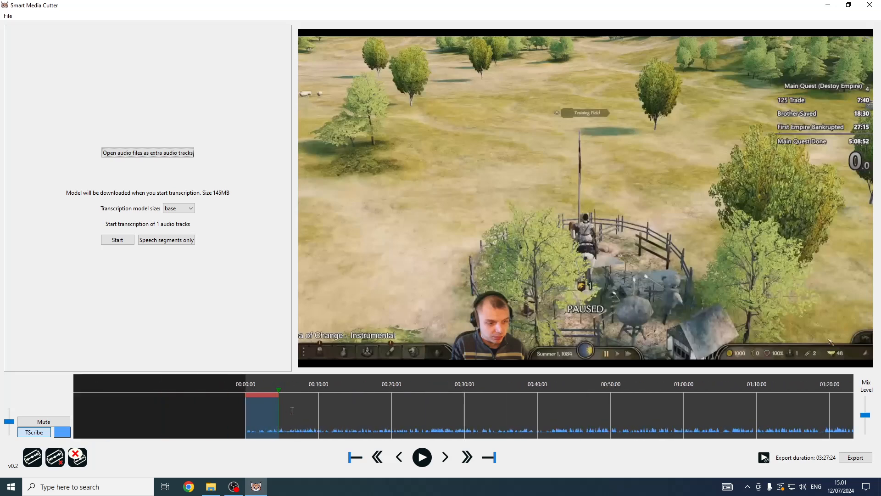
scroll(670, 411, down, 2)
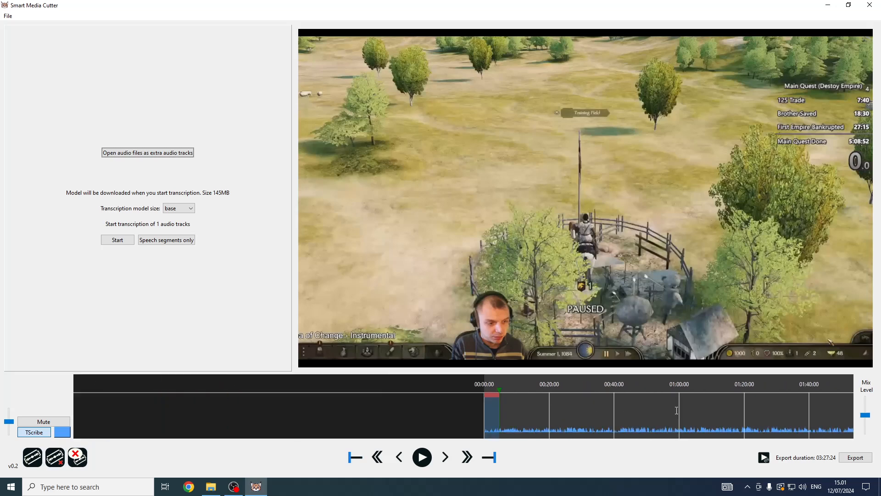
scroll(532, 406, up, 1)
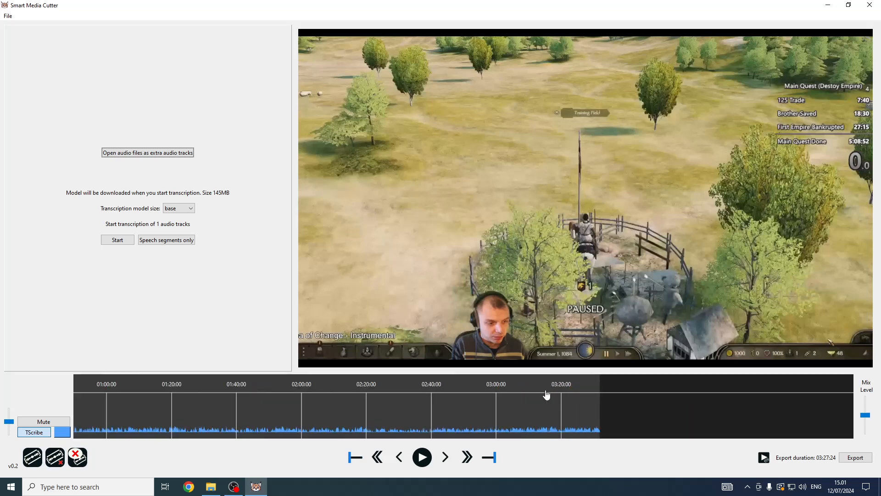
click(554, 387)
scroll(547, 389, up, 1)
click(493, 388)
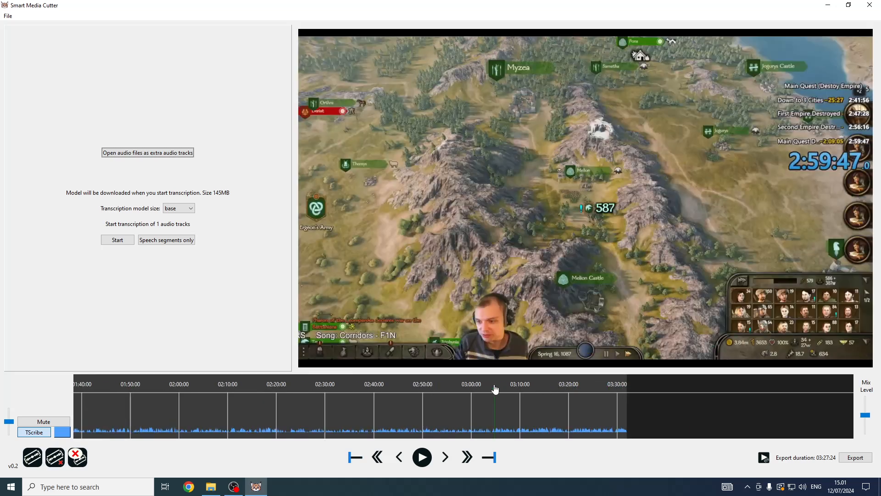
click(480, 388)
click(465, 387)
drag(465, 387, 486, 388)
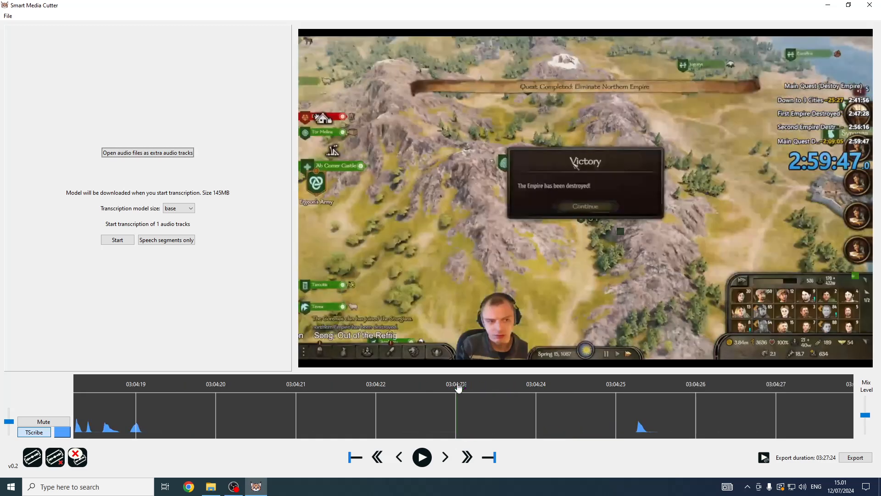
drag(459, 388, 466, 386)
click(499, 455)
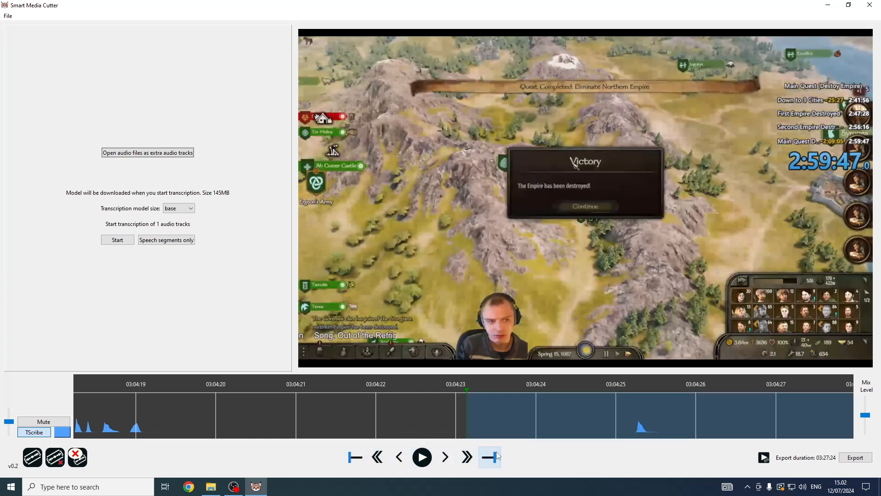
click(32, 457)
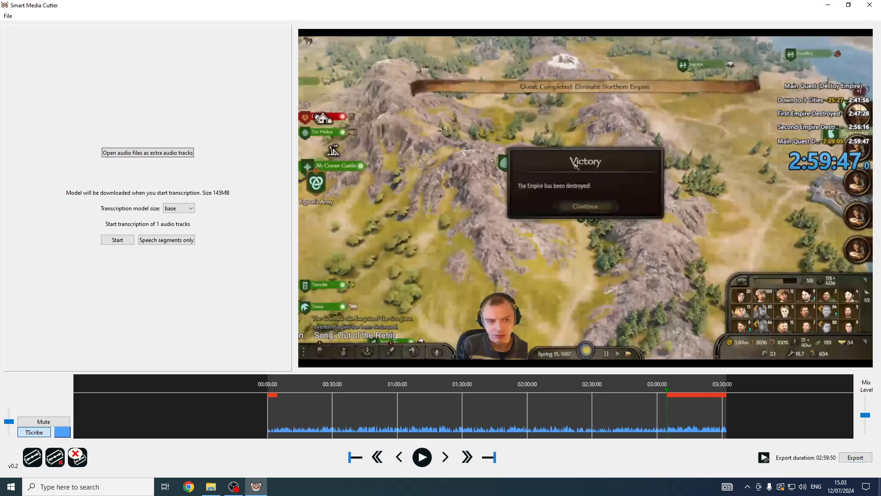
Export the trimmed recording with Track #1 as the _edited.mkv file in Downloads.
click(856, 458)
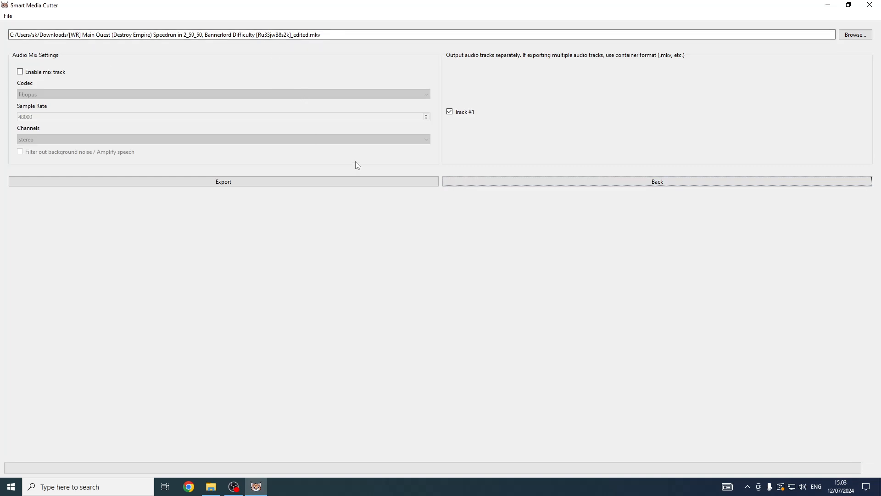
click(305, 184)
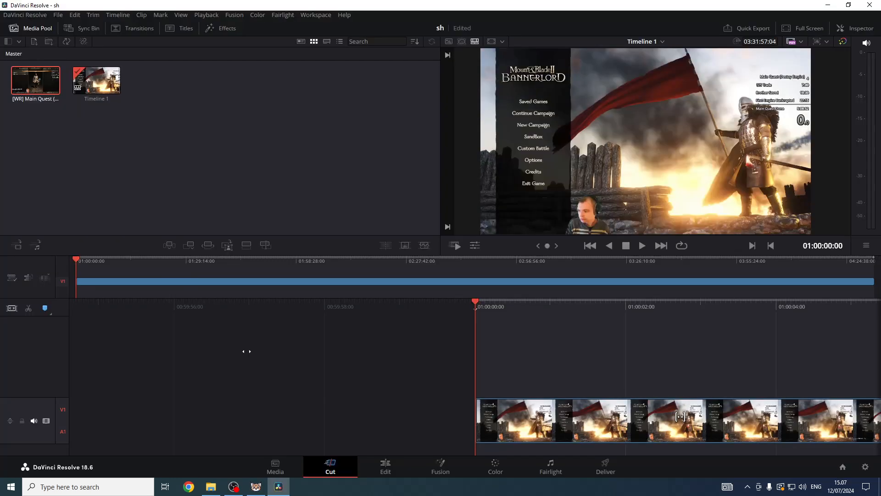
Switch to DaVinci Resolve, split the timeline clip at 01:14:15 and delete the segment before it.
click(130, 261)
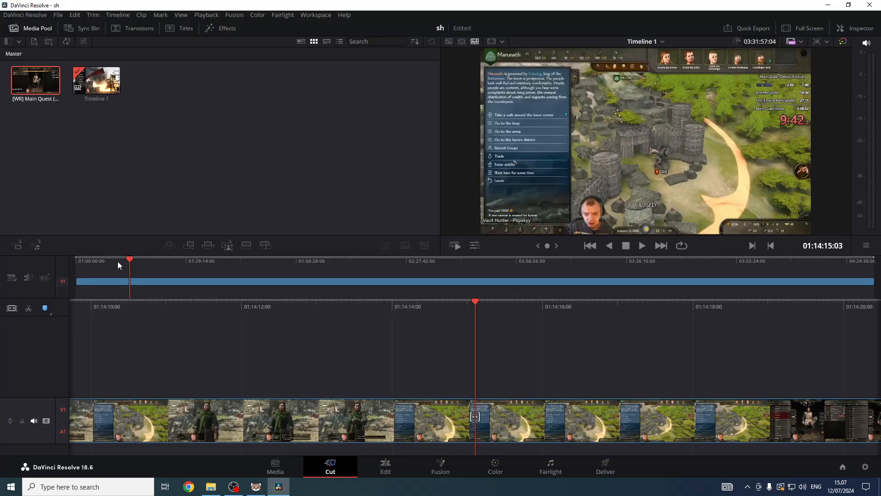
click(28, 309)
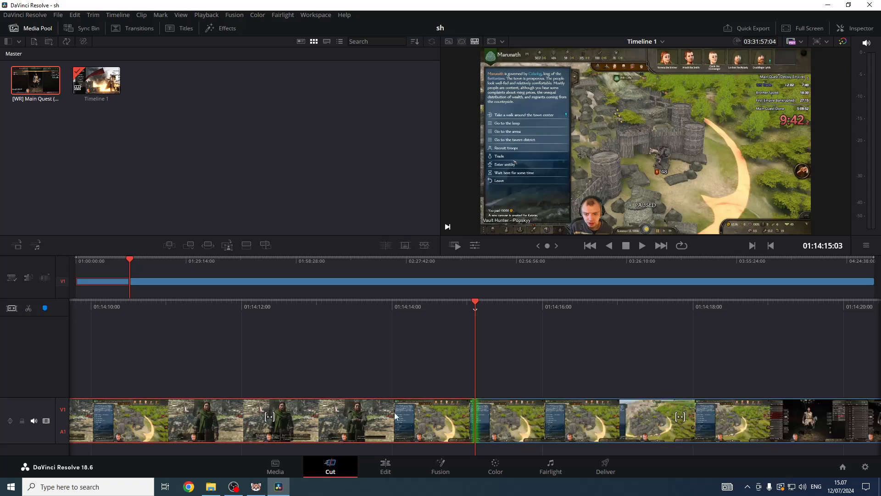
click(357, 437)
key(Delete)
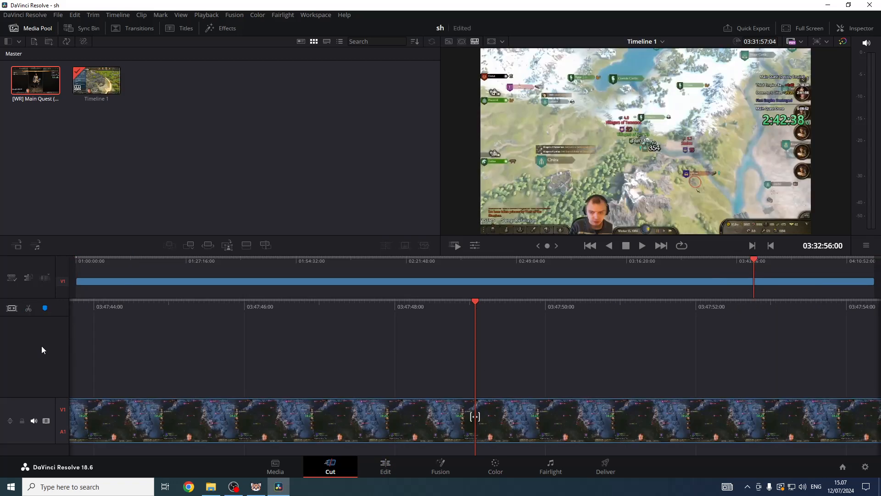
Split the clip at 03:47:49 and delete the segment after it.
click(29, 309)
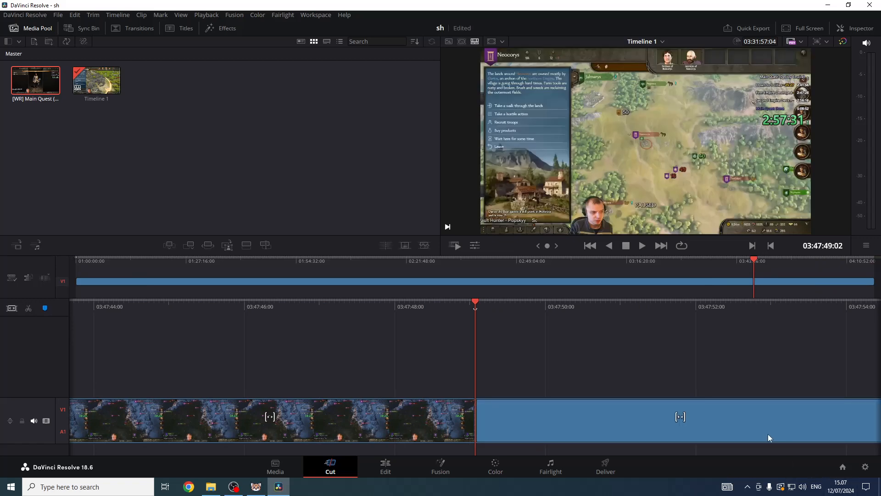
key(Delete)
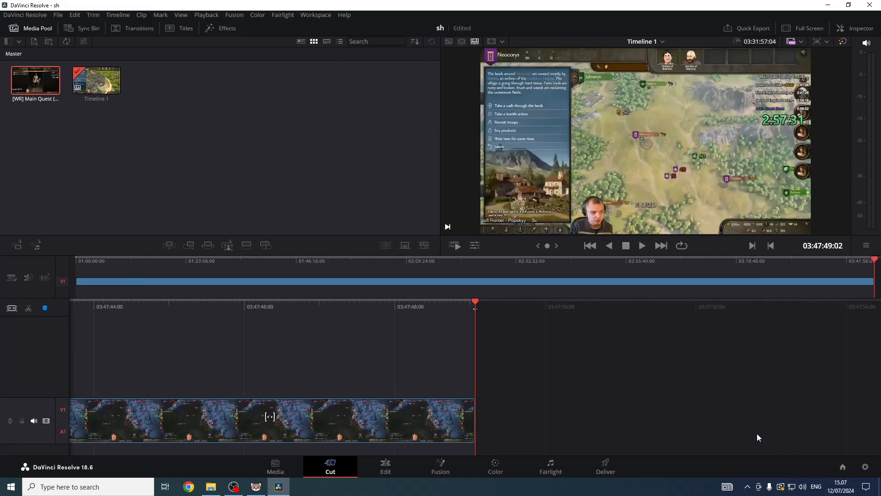
Render the timeline as an MKV H.264 custom export from the Deliver page via the render queue.
click(613, 459)
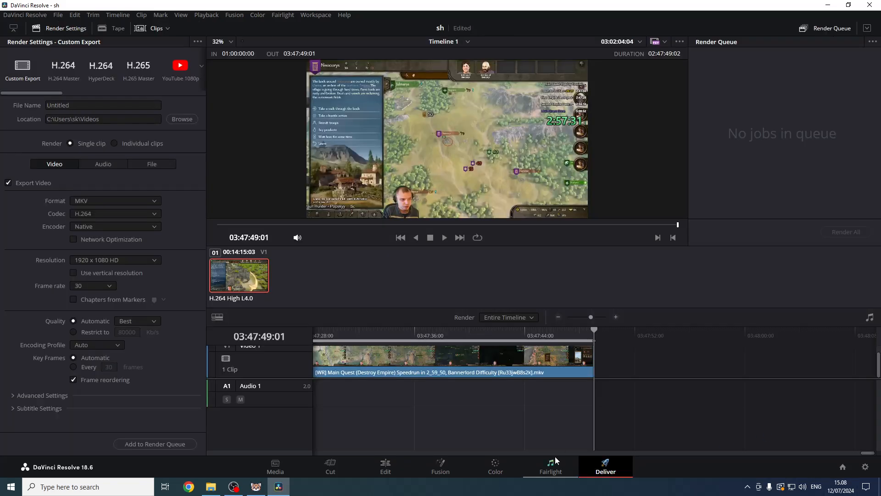
click(37, 391)
scroll(49, 340, down, 3)
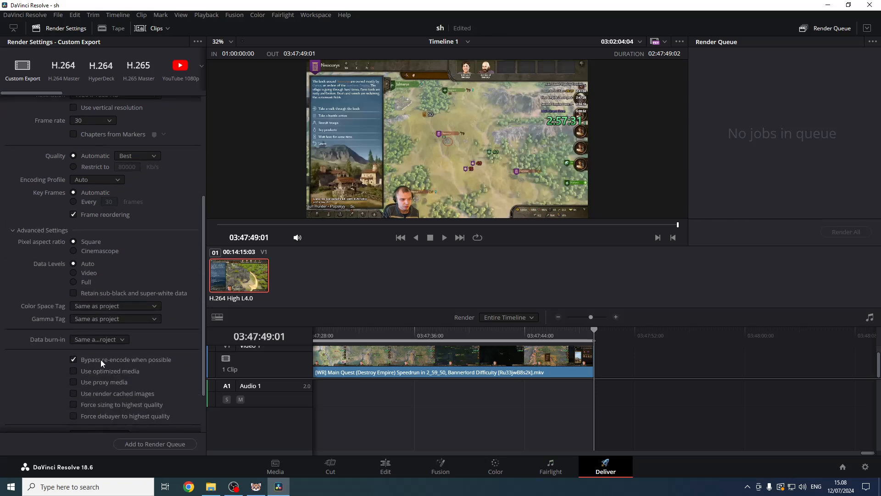
scroll(93, 366, up, 3)
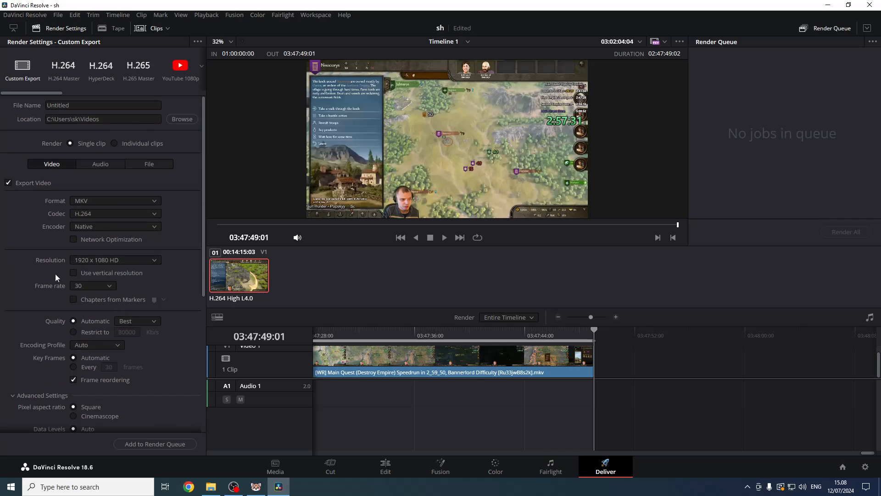
click(163, 444)
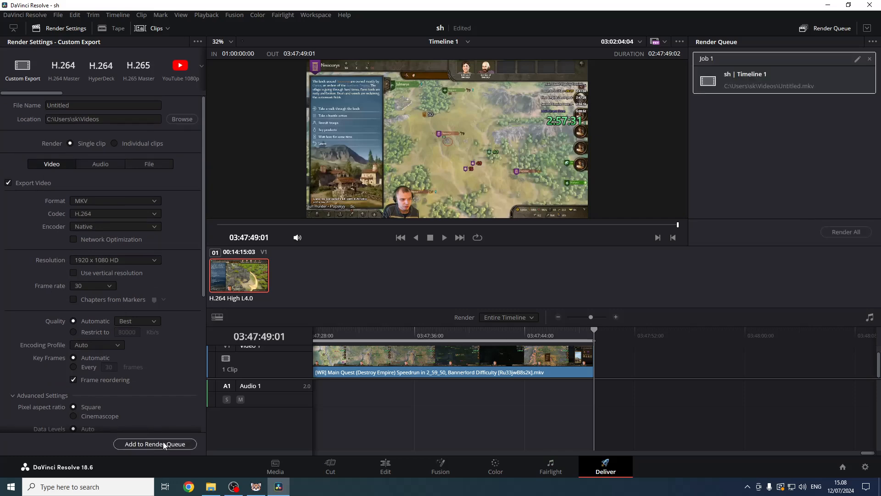
click(846, 232)
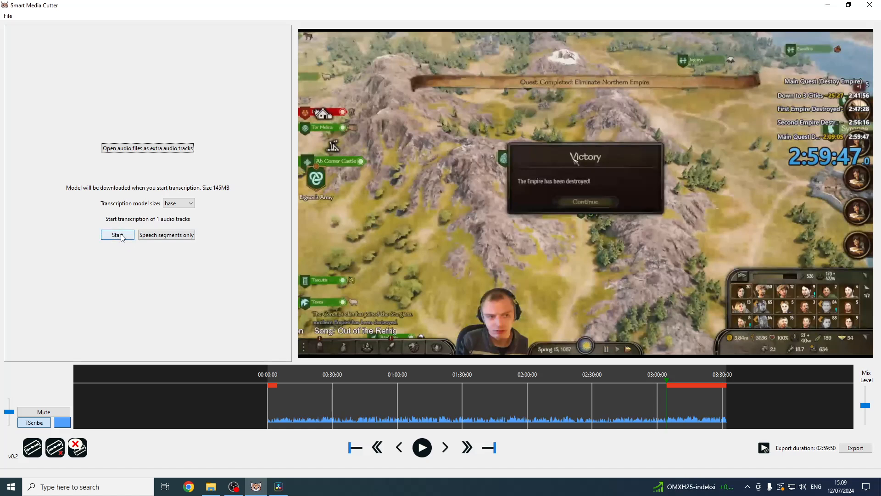
Switch back to Smart Media Cutter and start transcribing the audio track with the base model.
click(112, 236)
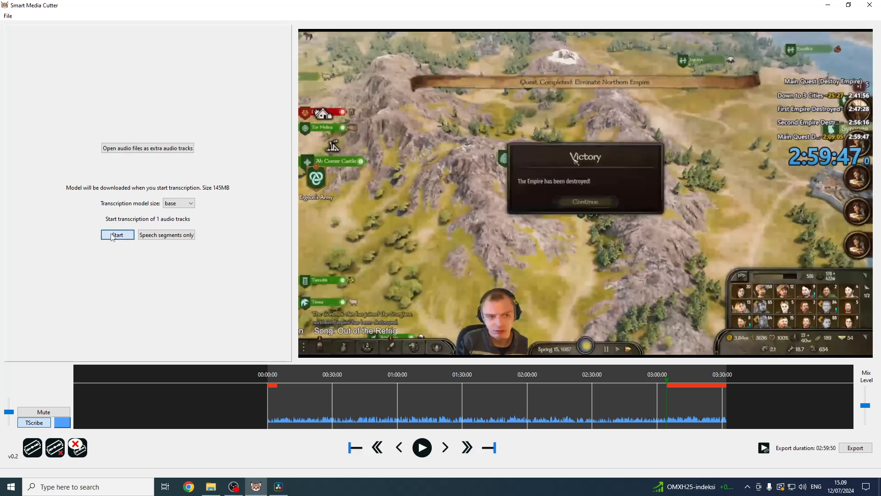
click(350, 377)
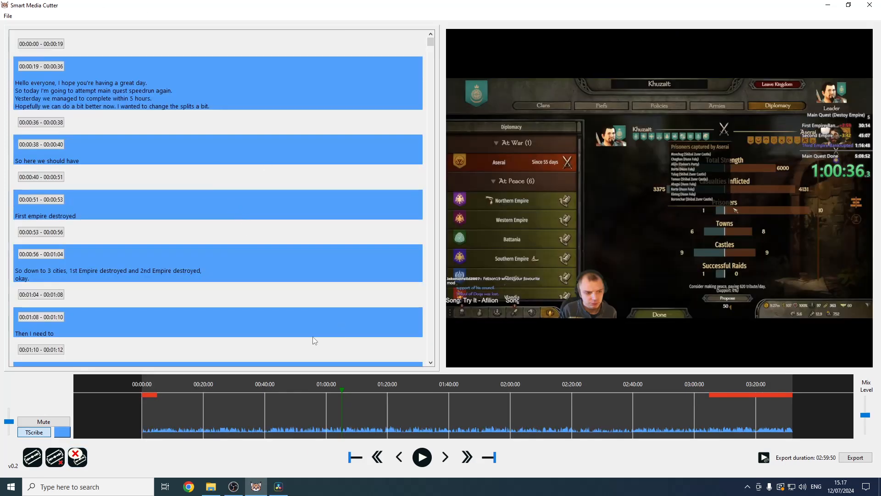
Mark all sections without speech for cutting with the Silence Cutting Tool, clearing existing cuts.
click(77, 457)
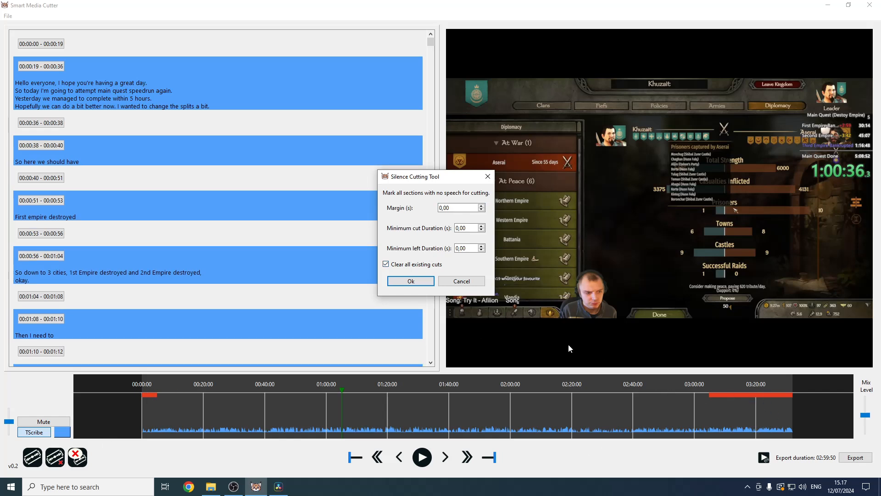
click(419, 283)
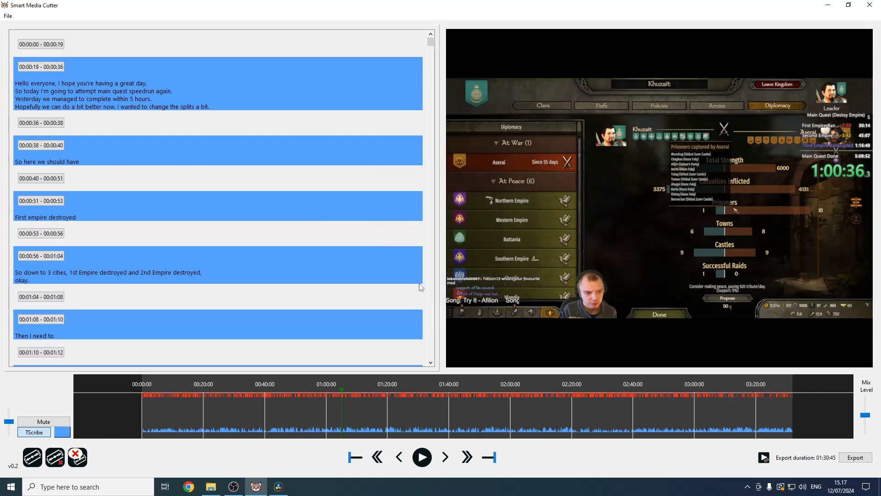
Zoom into the timeline to examine the marked cut sections around the 01:50:00 region.
scroll(470, 420, up, 2)
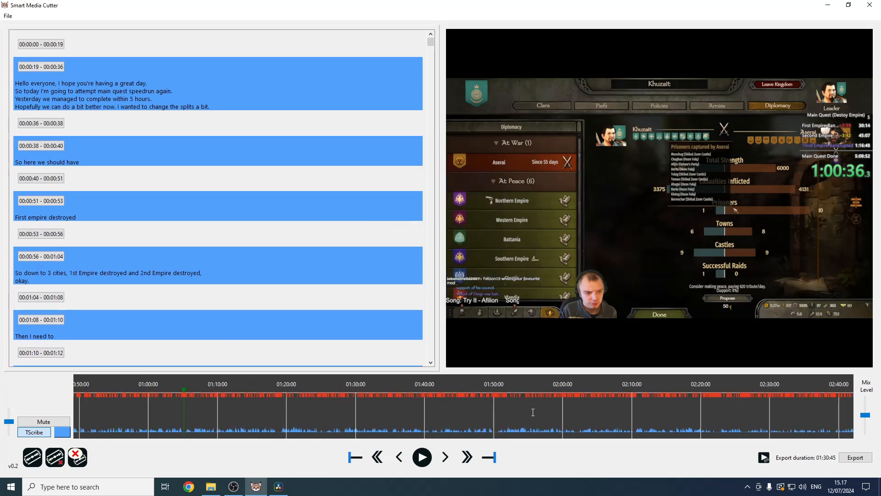
scroll(548, 412, up, 3)
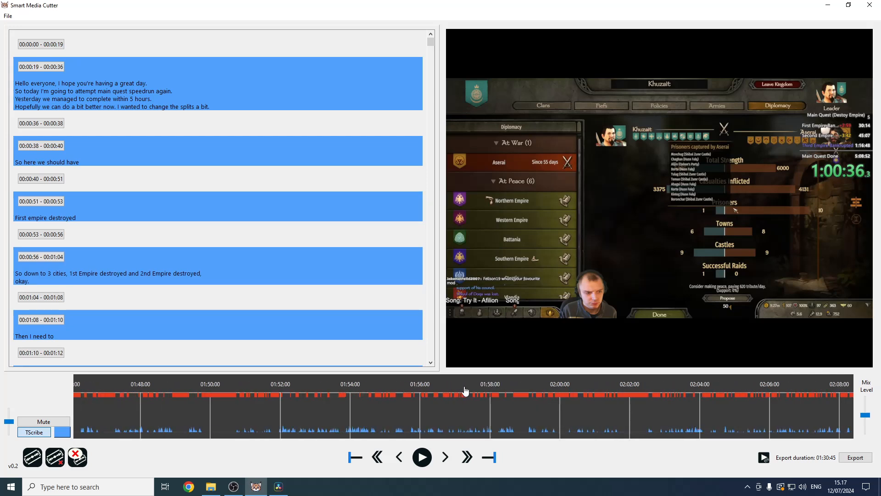
scroll(486, 401, up, 3)
scroll(449, 401, down, 2)
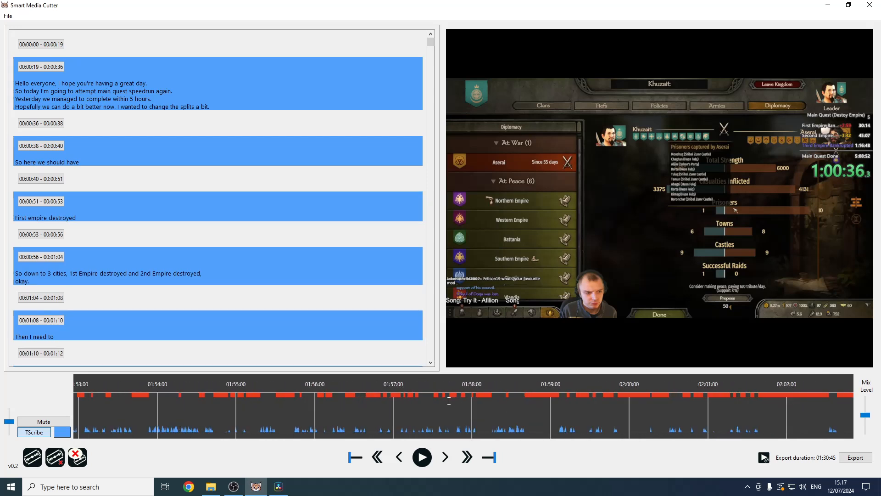
scroll(419, 409, down, 4)
scroll(339, 399, up, 6)
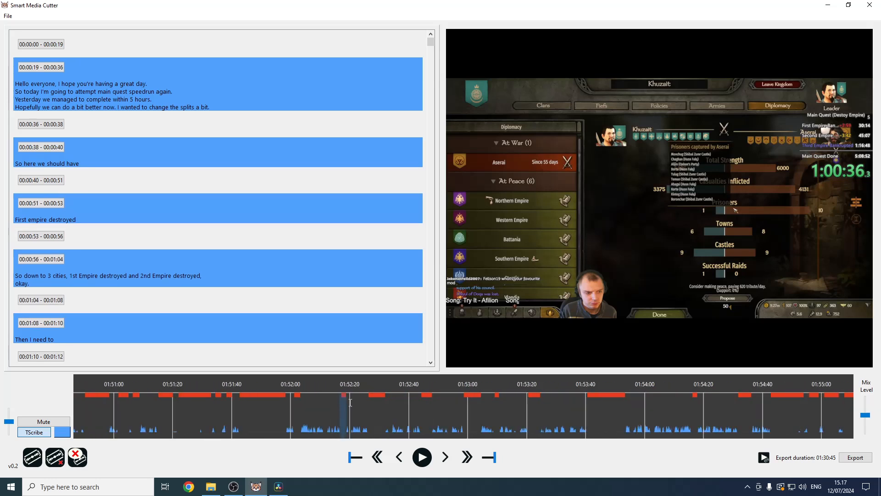
scroll(408, 416, down, 2)
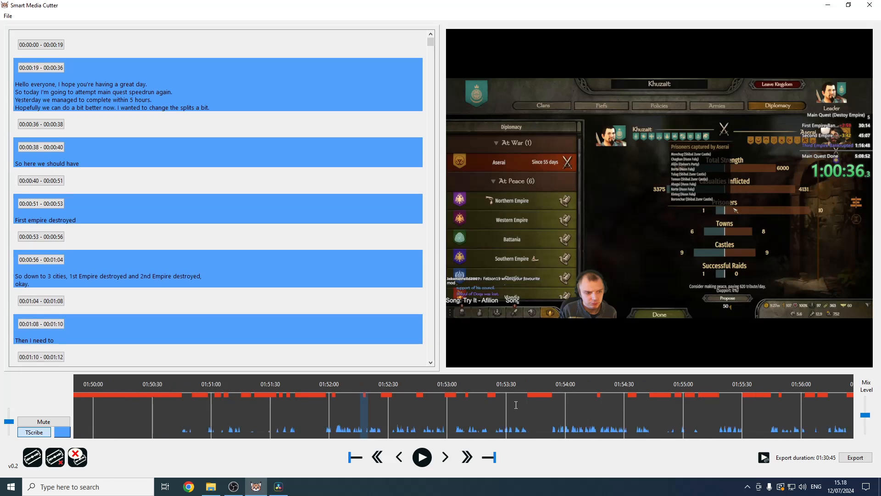
scroll(437, 411, down, 1)
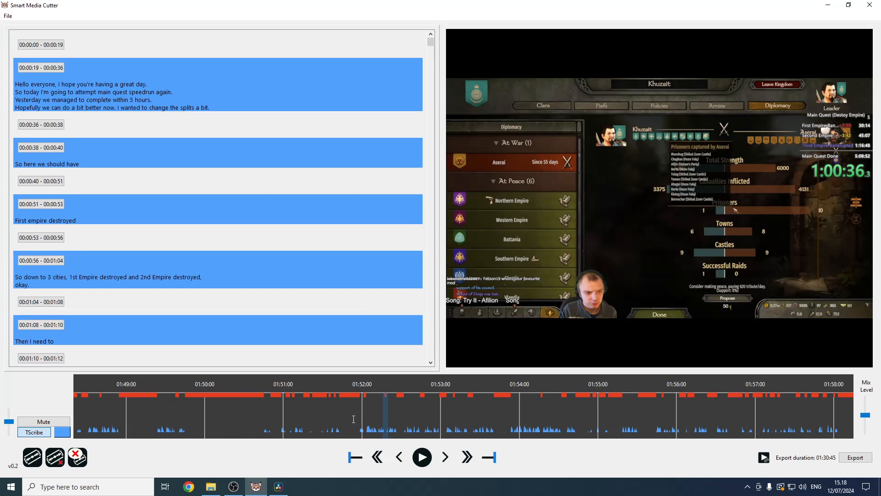
scroll(354, 419, down, 1)
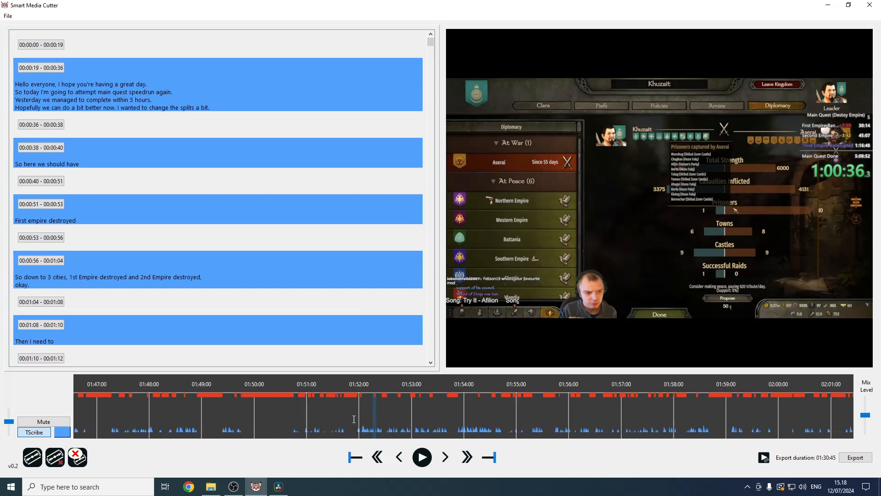
Rerun the Silence Cutting Tool with a 5-second minimum cut duration, clearing all existing cuts.
click(77, 457)
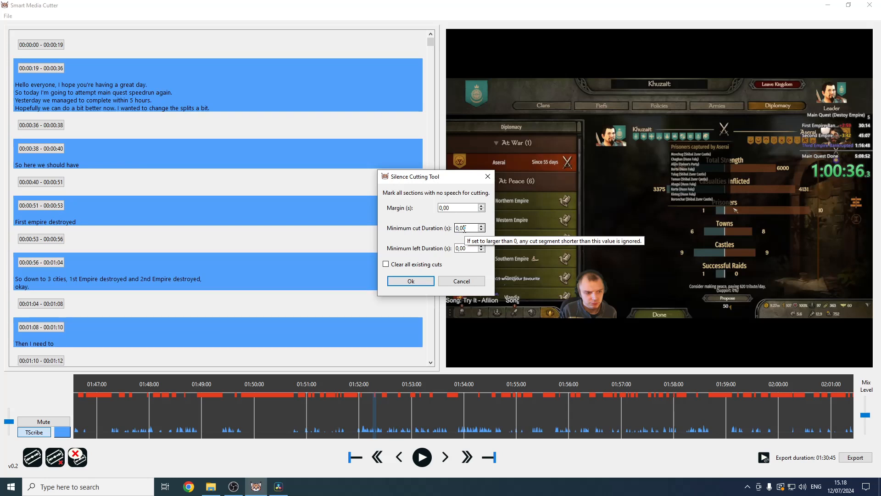
key(BackSpace)
text(5)
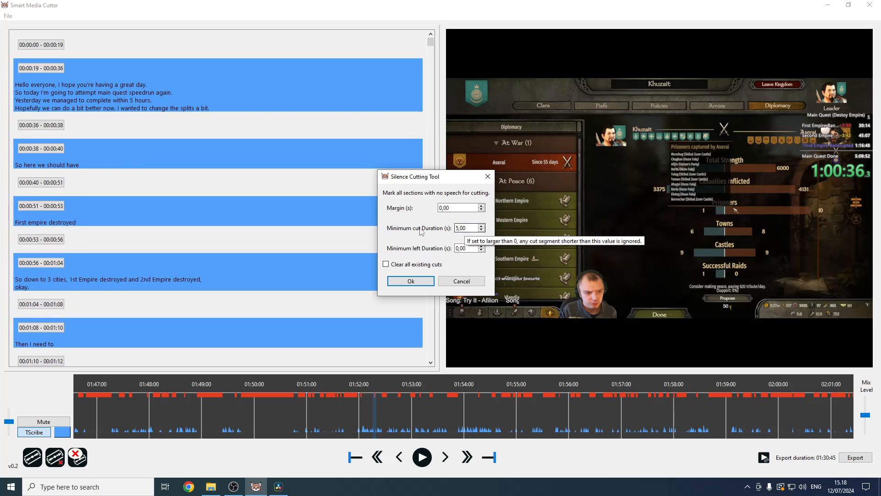
click(388, 262)
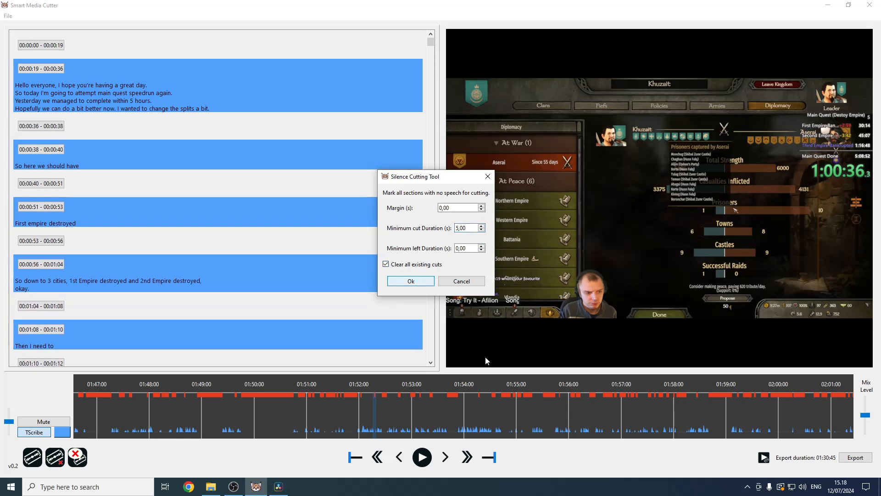
click(410, 281)
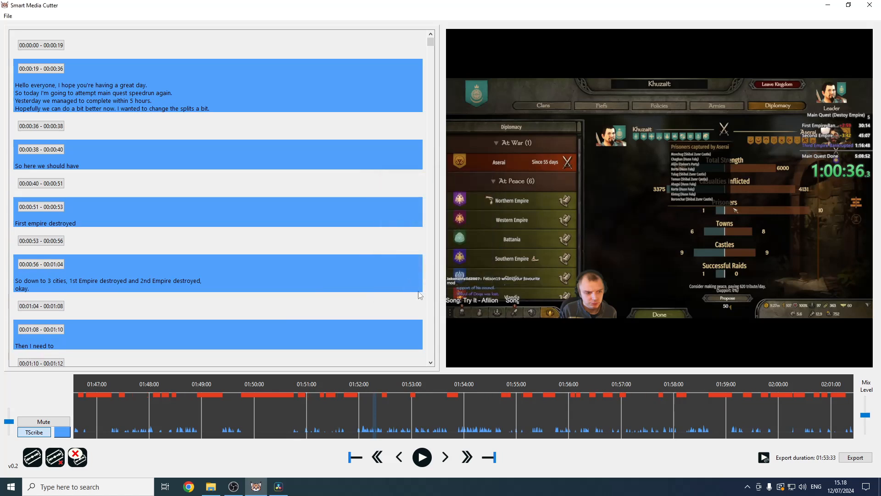
Rerun the Silence Cutting Tool with minimum cut and minimum left durations of 5 seconds, clearing all existing cuts.
click(481, 398)
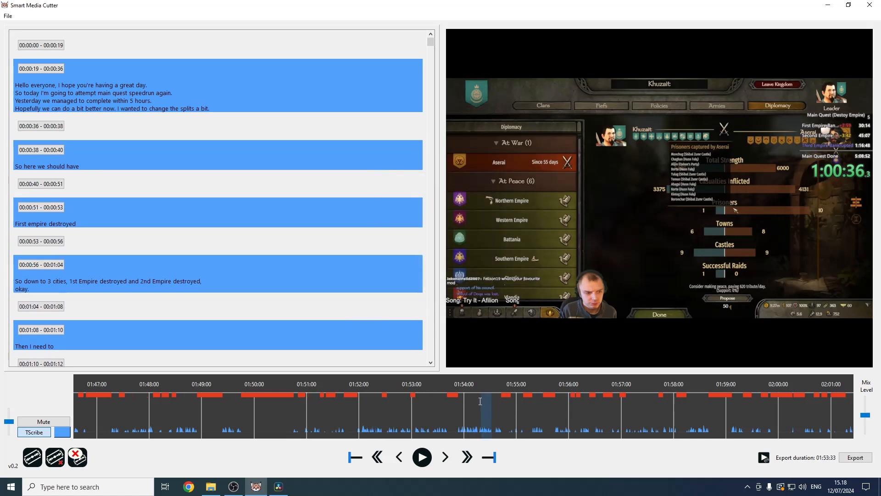
scroll(481, 424, down, 5)
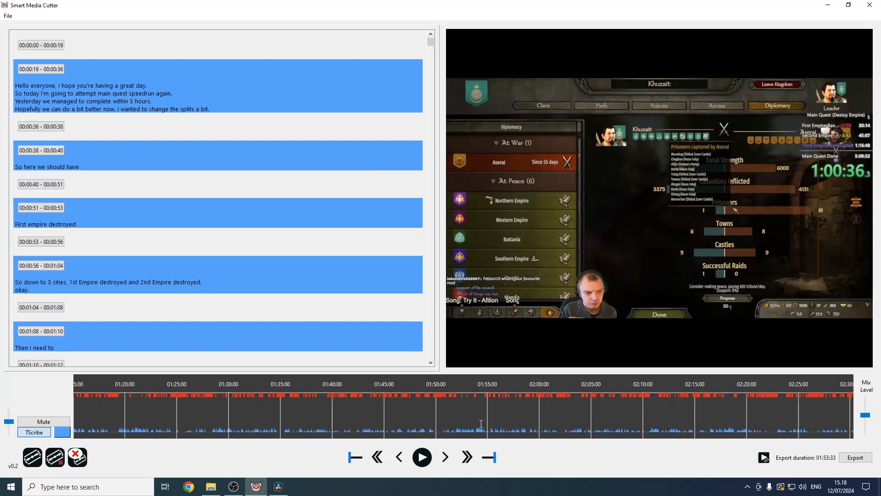
scroll(481, 423, down, 2)
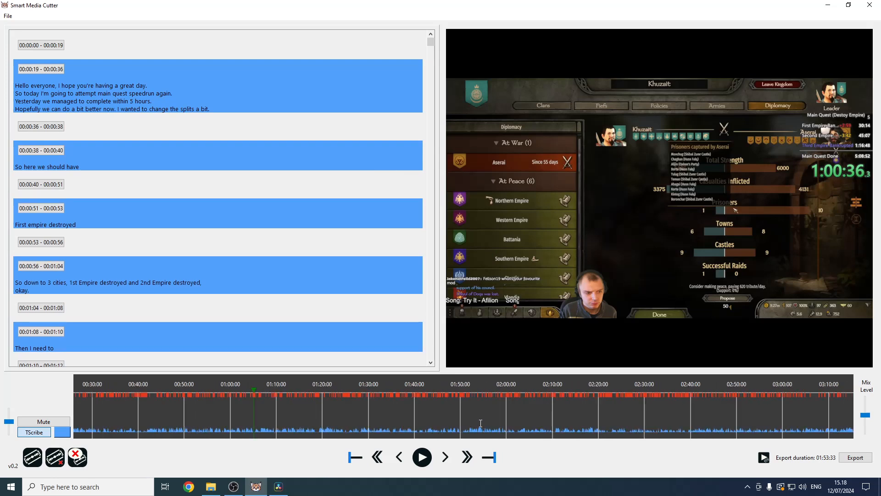
scroll(480, 423, up, 8)
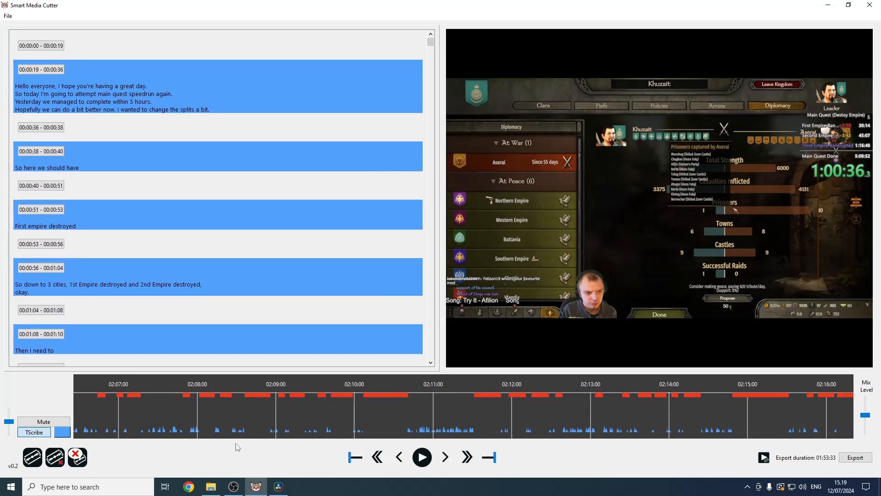
click(83, 459)
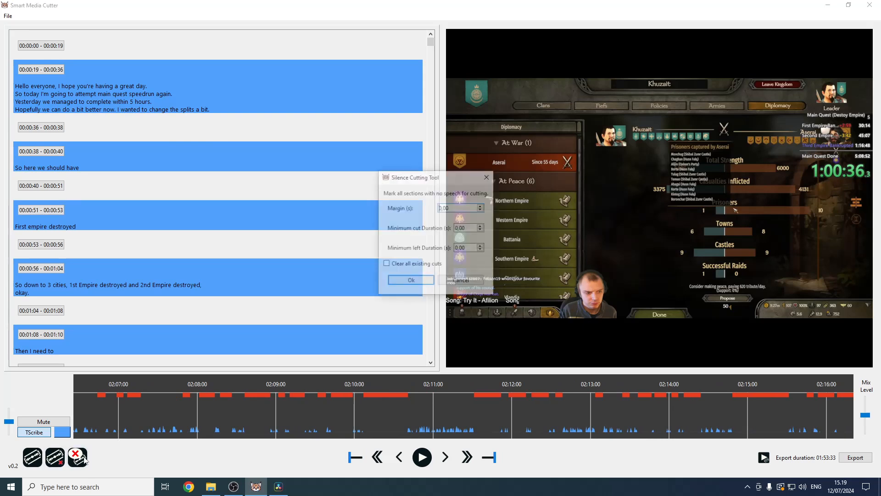
click(458, 228)
key(BackSpace)
key(BackSpace)
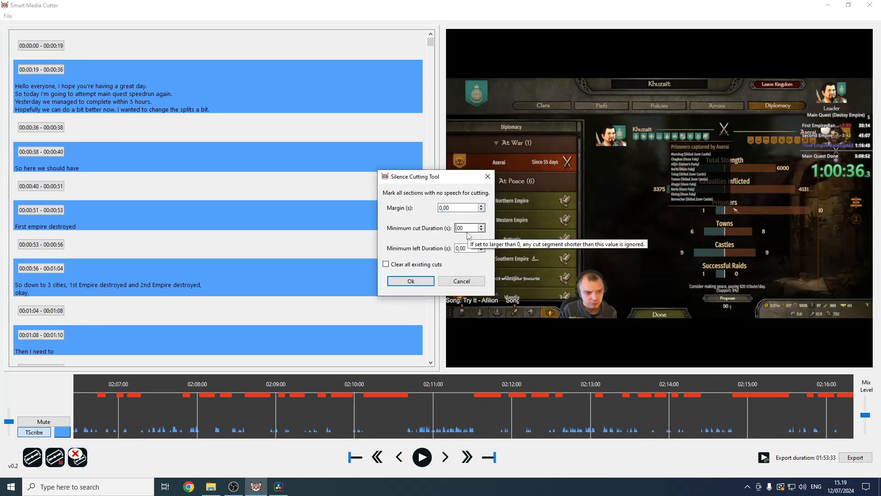
text(5)
key(Tab)
text(5)
key(Tab)
key(space)
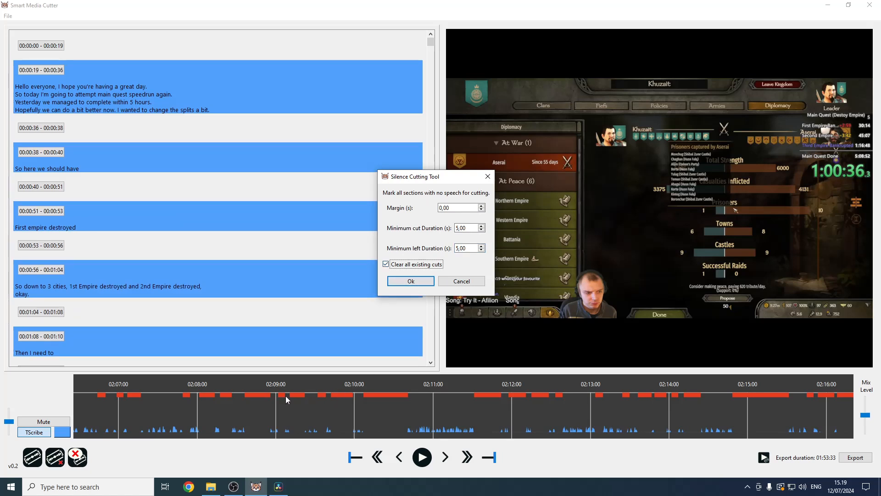
click(427, 281)
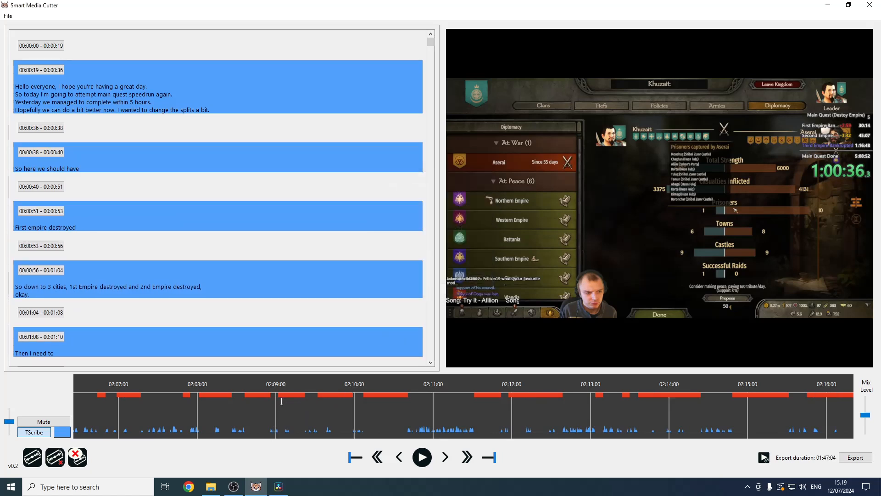
Review the remaining cuts around 02:09:00 on the timeline and zoom back out to the whole recording.
drag(286, 402, 298, 407)
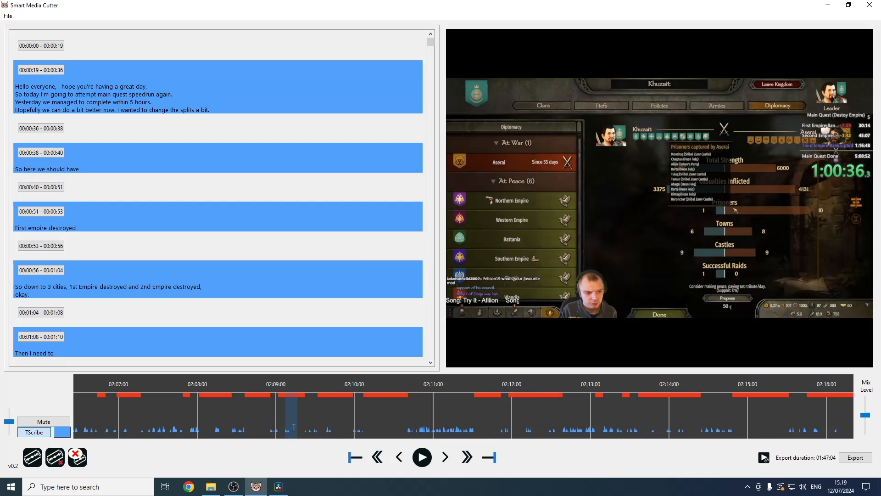
click(286, 390)
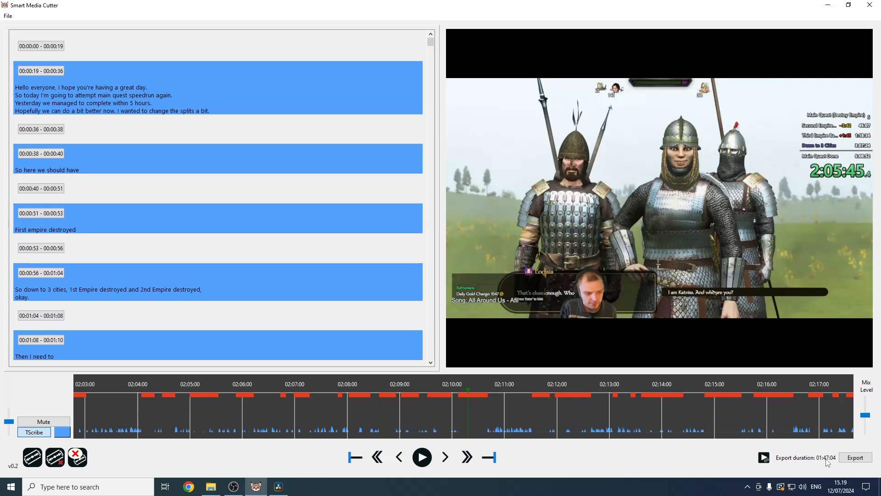
scroll(674, 397, down, 8)
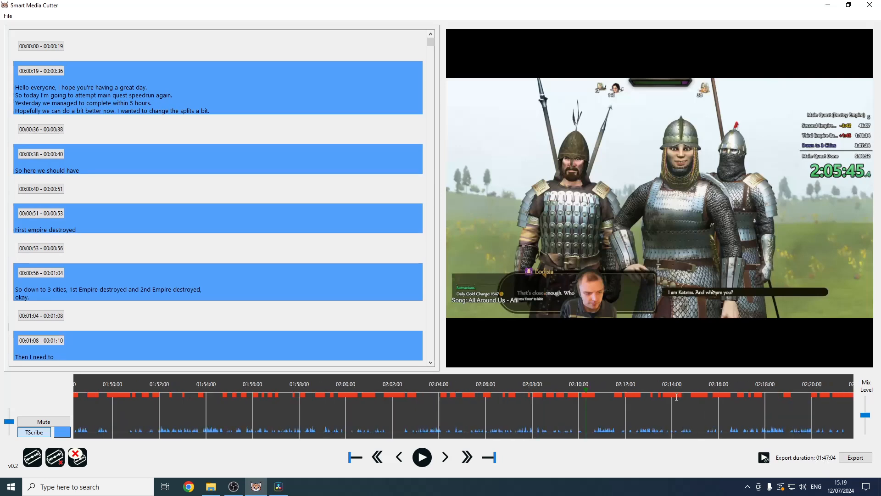
scroll(674, 397, down, 3)
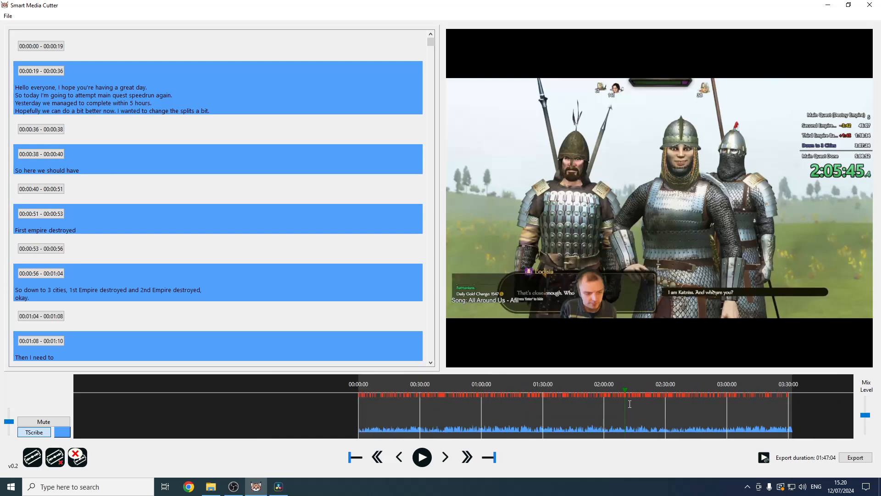
scroll(525, 417, up, 3)
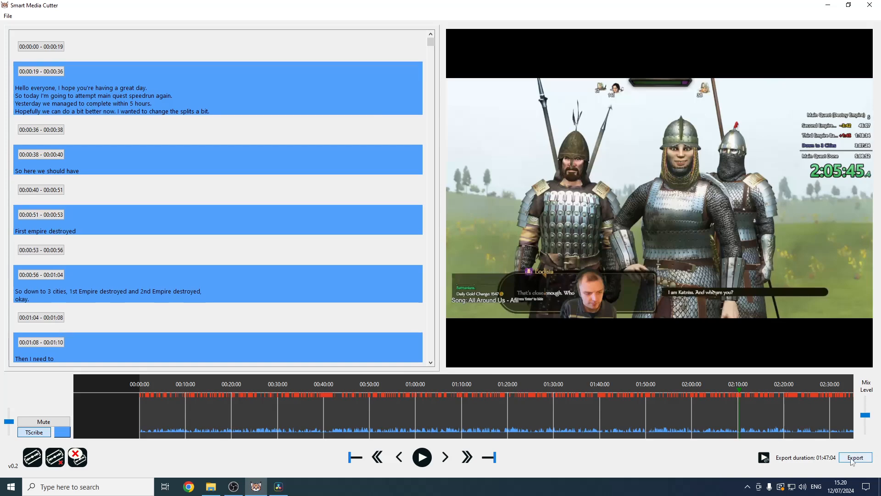
Export the cut recording as an MKV file with the default _edited file name.
click(739, 386)
click(855, 459)
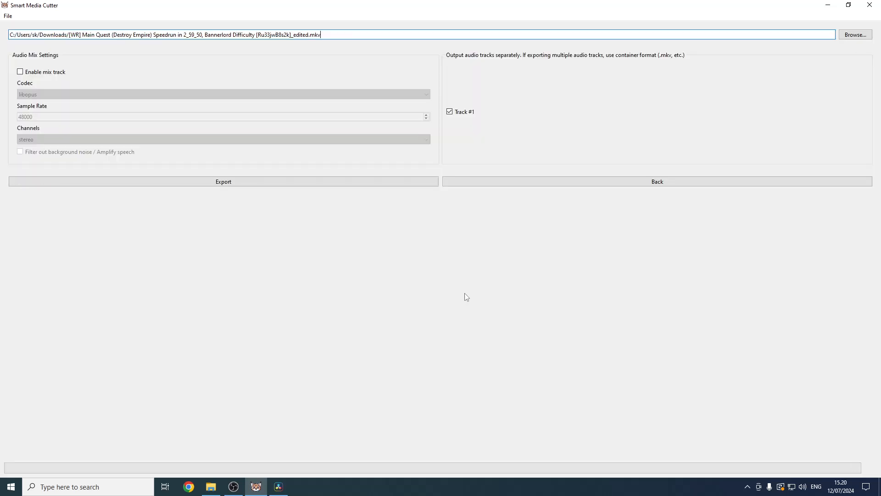
click(222, 183)
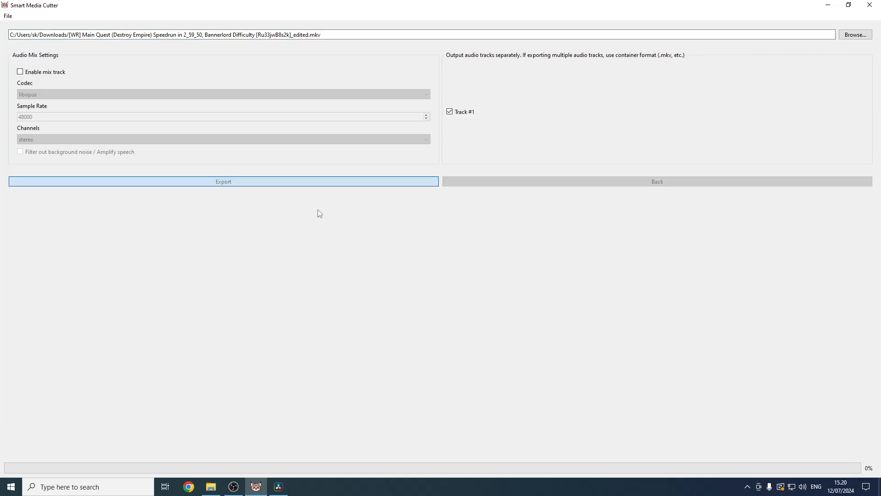